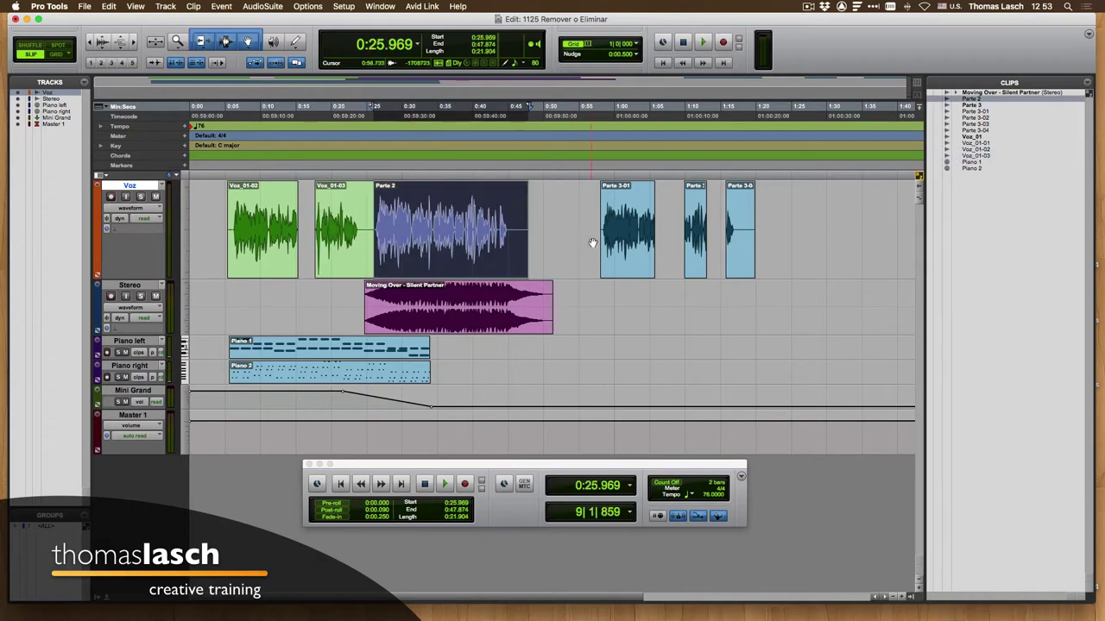
Delete the three Parte 3 clips at the end of the Voz track, starting with Parte 3-01
{"action": "left_click", "coordinate": [616, 243]}
{"action": "left_click", "coordinate": [695, 244]}
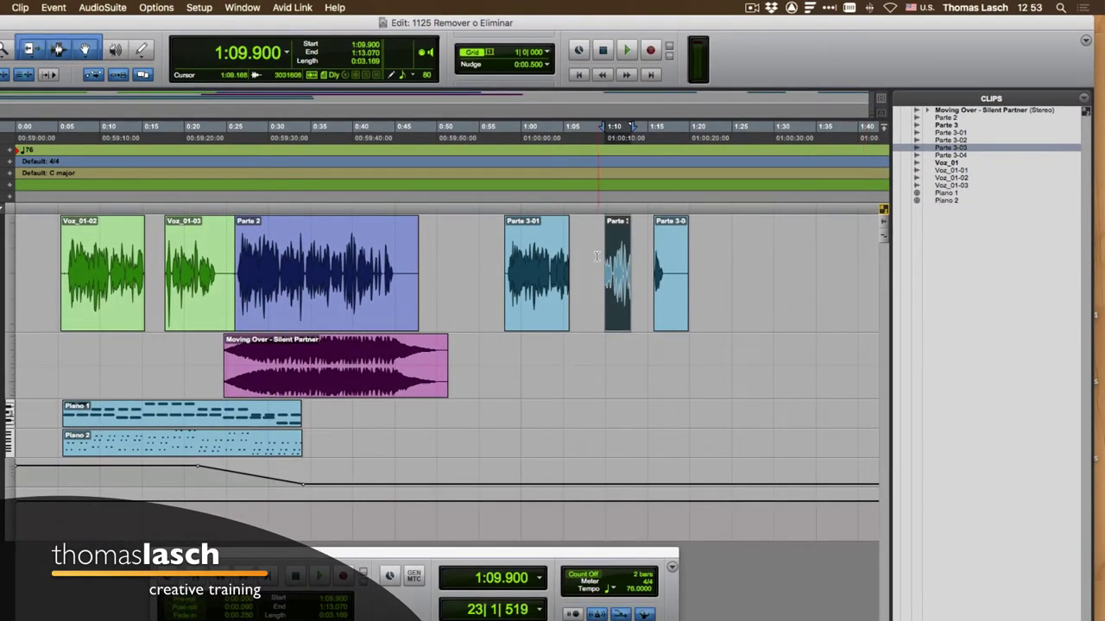
{"action": "left_click", "coordinate": [543, 296]}
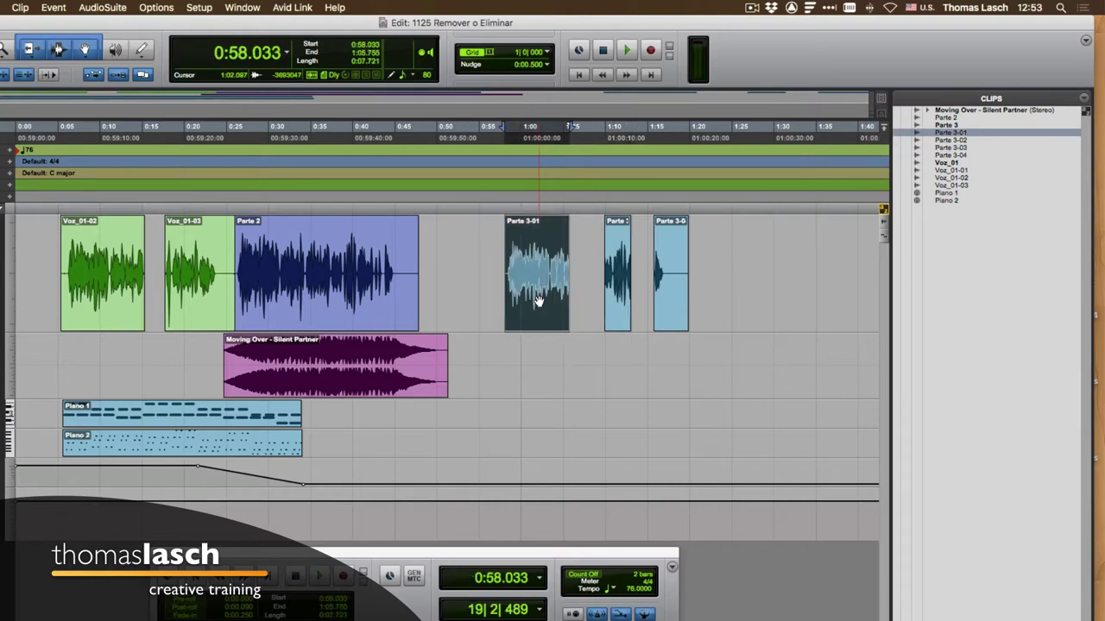
{"action": "left_click", "coordinate": [667, 298], "text": "shift"}
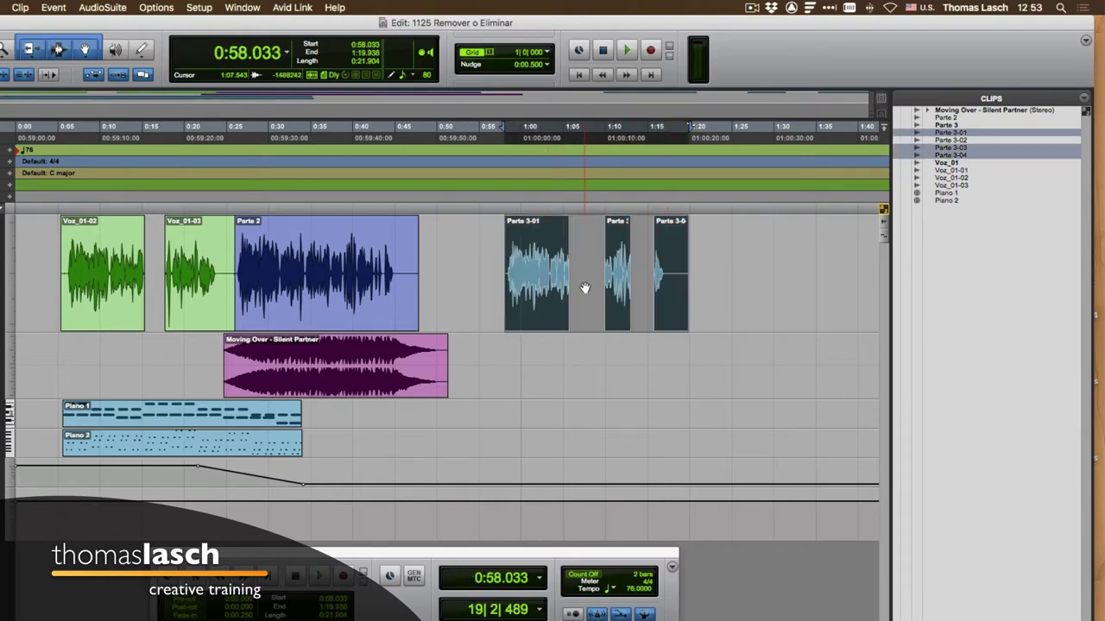
{"action": "key", "text": "Delete"}
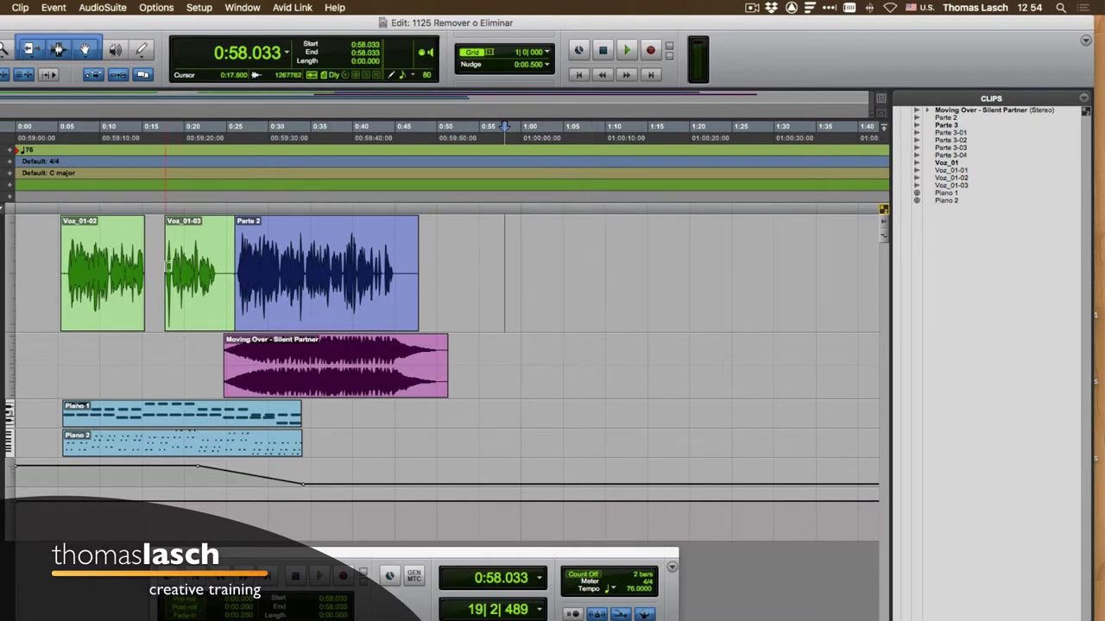
Heal the separation between the Voz_01-02 and Voz_01-03 clips on the Voz track and clear the selection
{"action": "left_click_drag", "start_coordinate": [177, 256], "coordinate": [128, 261]}
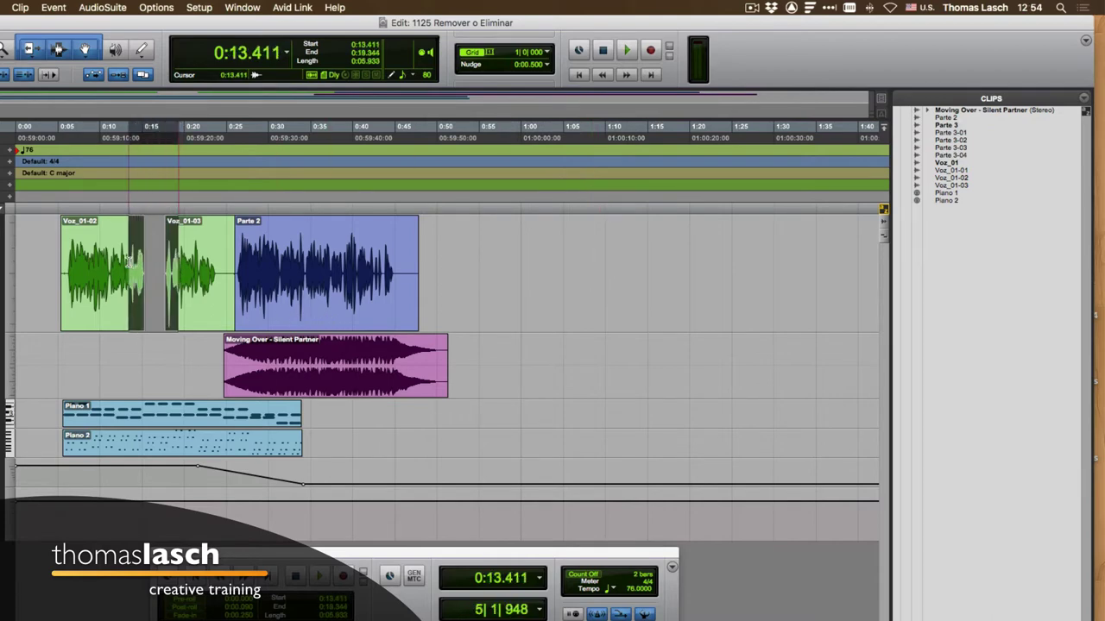
{"action": "key", "text": "super+h"}
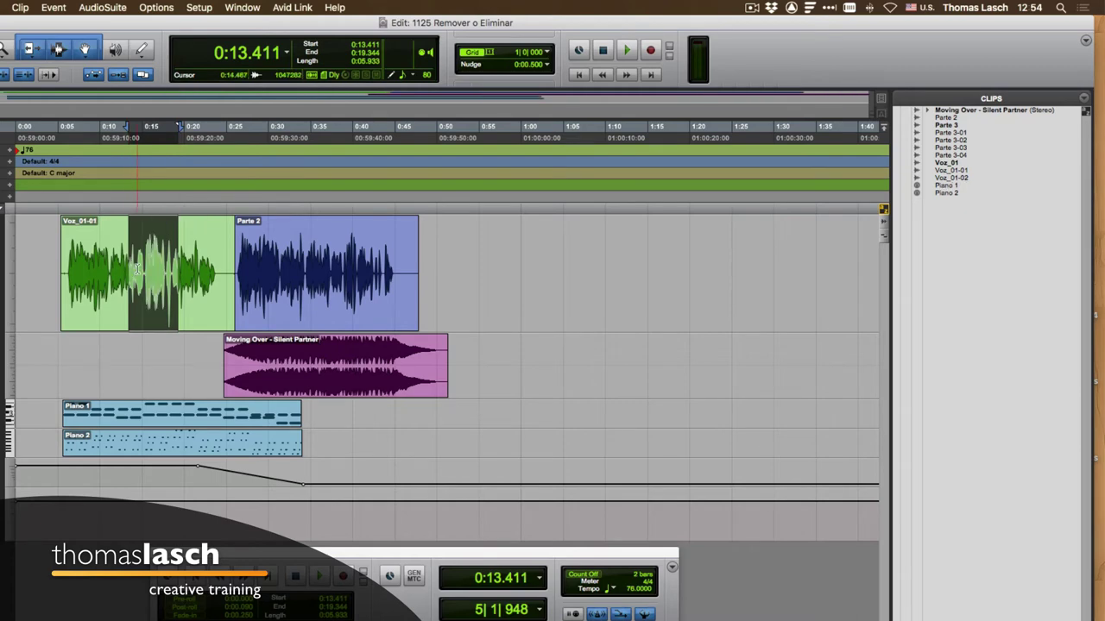
{"action": "left_click", "coordinate": [137, 269]}
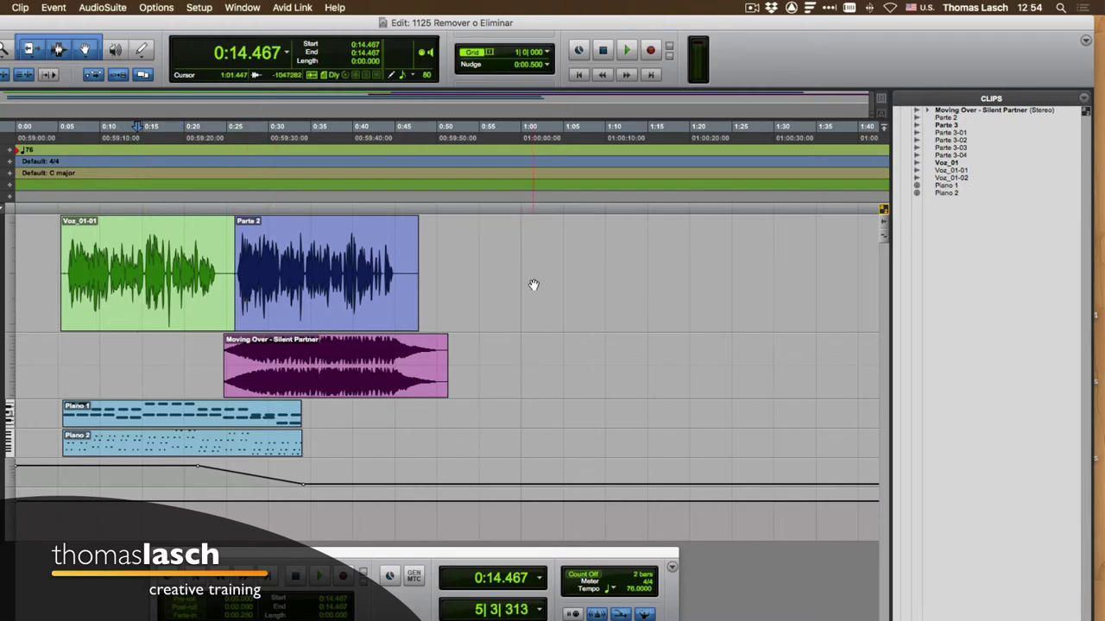
Select the non-adjacent clips Parte 3, Parte 3-02, Parte 3-03, Voz_01, Voz_01-02 and Piano 2 together in the clip list
{"action": "key", "text": "super+bracketright"}
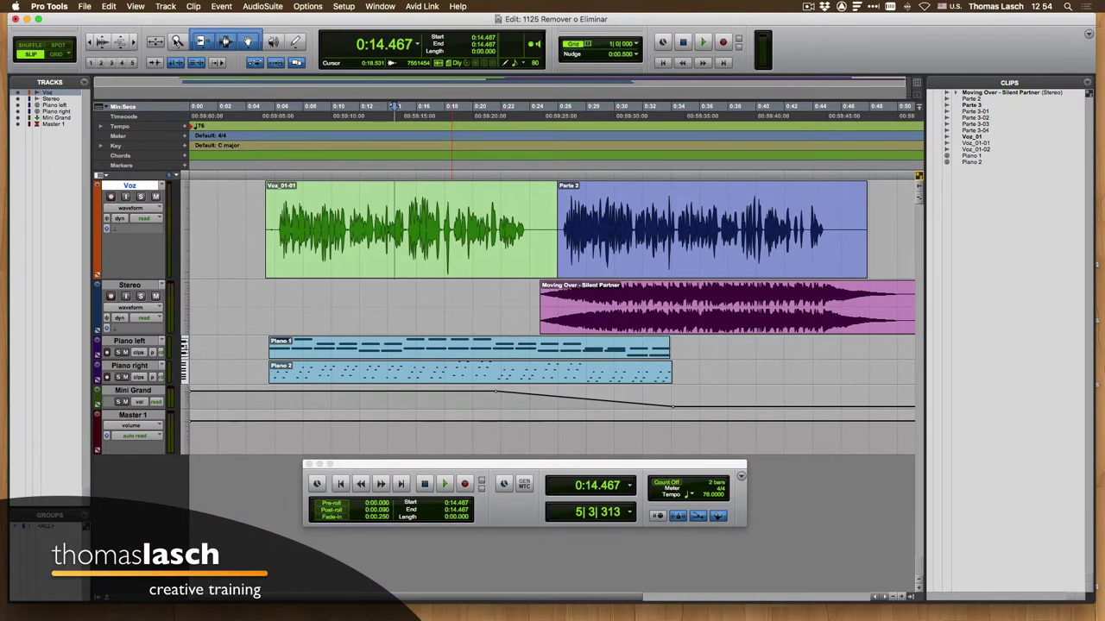
{"action": "double_click", "coordinate": [178, 44]}
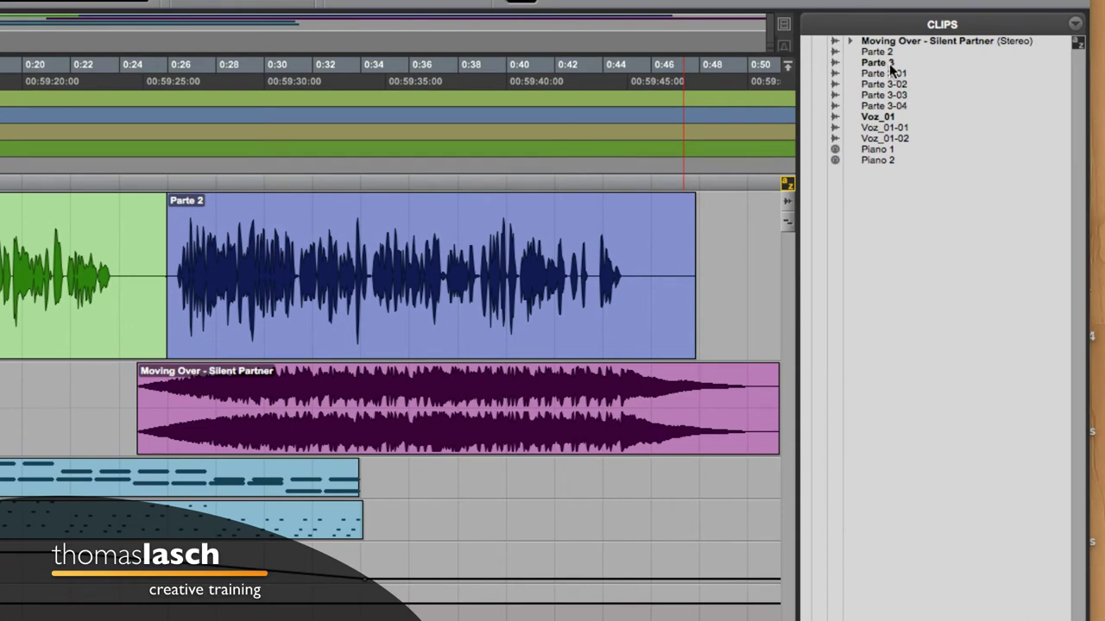
{"action": "left_click", "coordinate": [889, 63]}
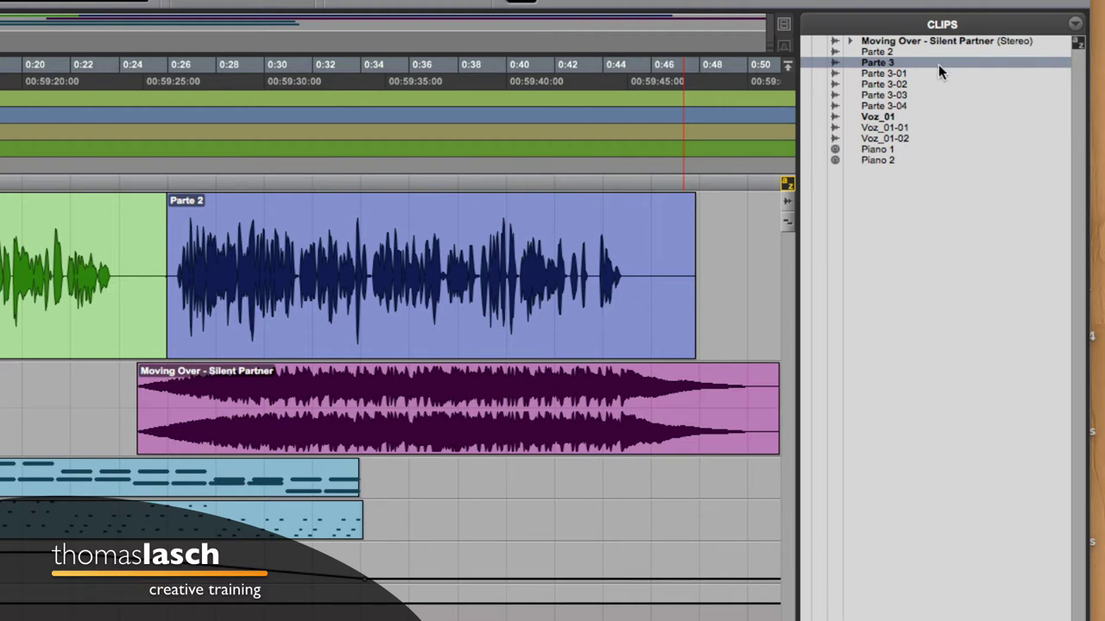
{"action": "left_click", "coordinate": [889, 84], "text": "super"}
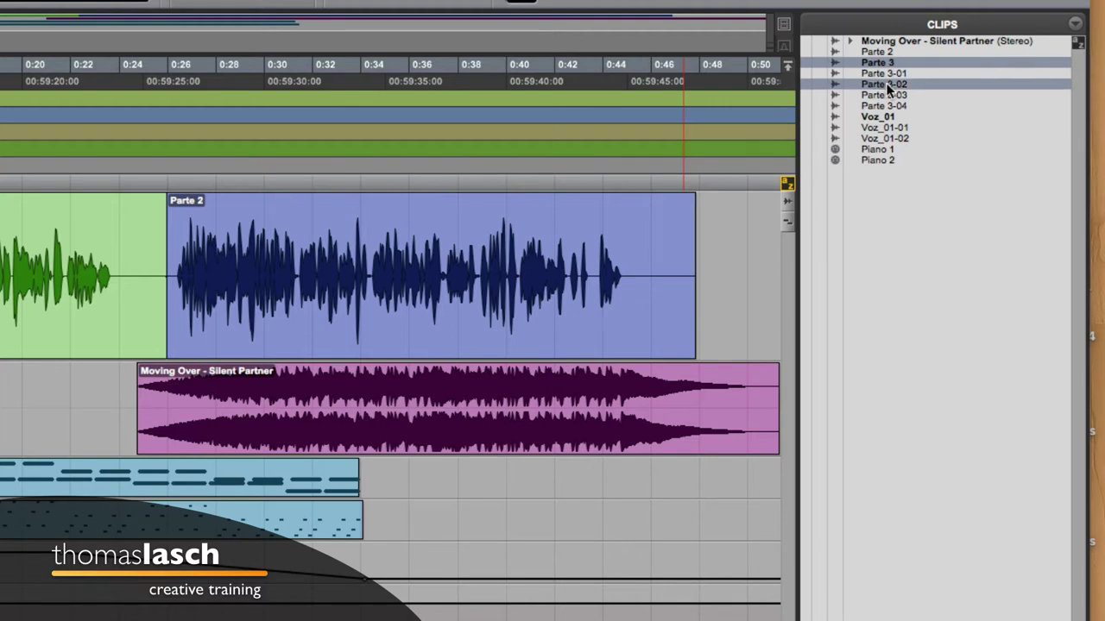
{"action": "left_click", "coordinate": [887, 94], "text": "super"}
{"action": "left_click", "coordinate": [885, 116], "text": "super"}
{"action": "left_click", "coordinate": [885, 139], "text": "super"}
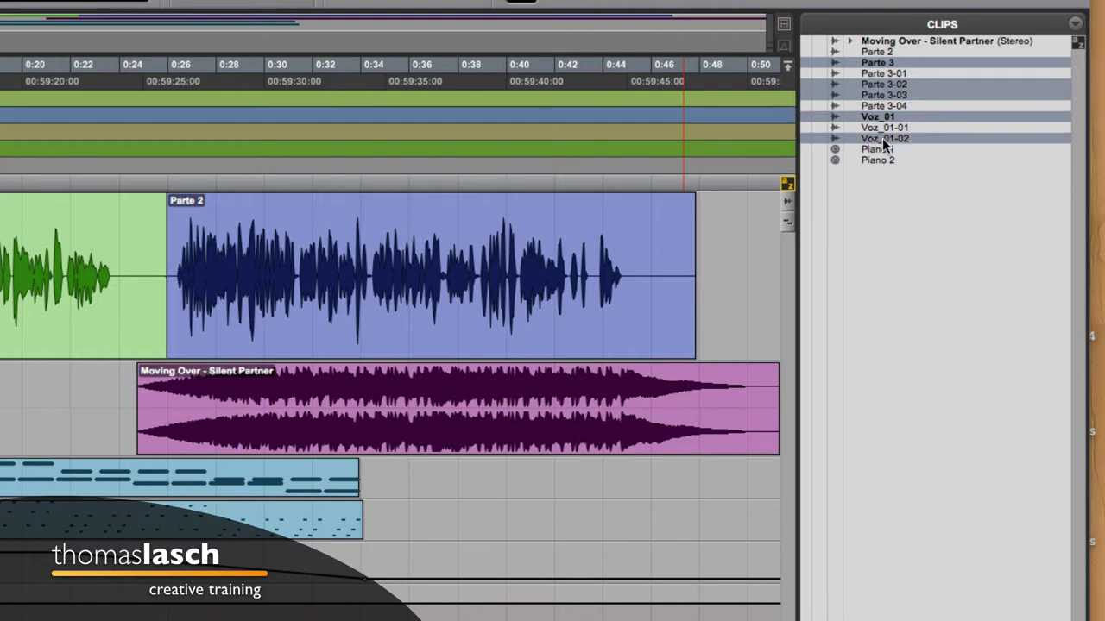
{"action": "left_click", "coordinate": [882, 160], "text": "super"}
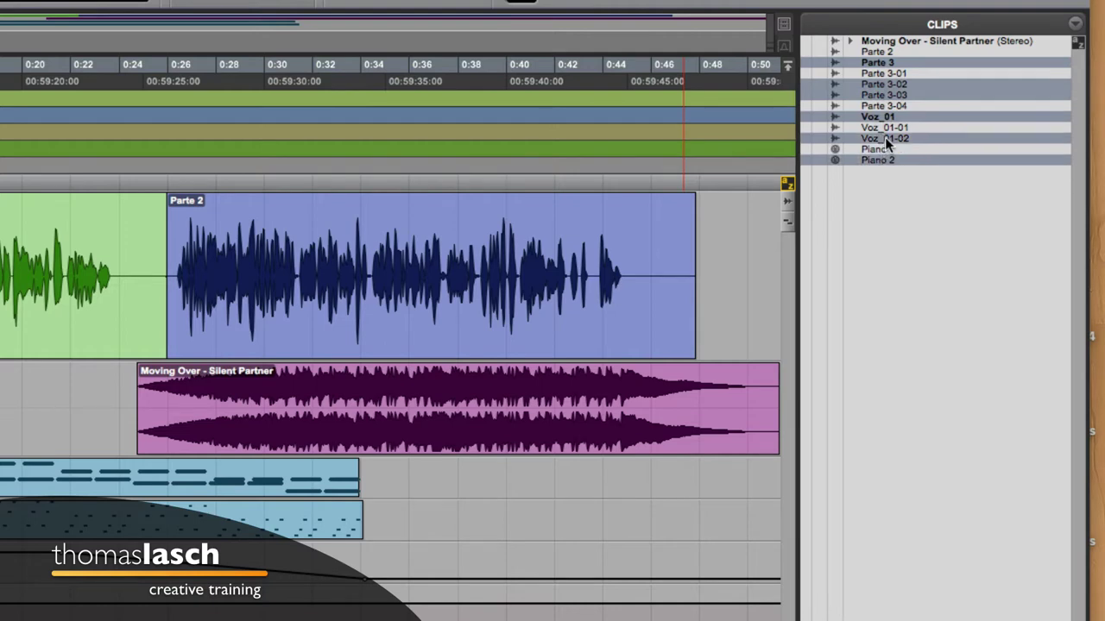
Replace the clip list selection with Voz_01-01, Parte 3-04, Parte 3-03 and Parte 3-01
{"action": "left_click", "coordinate": [887, 128]}
{"action": "left_click", "coordinate": [885, 104], "text": "shift"}
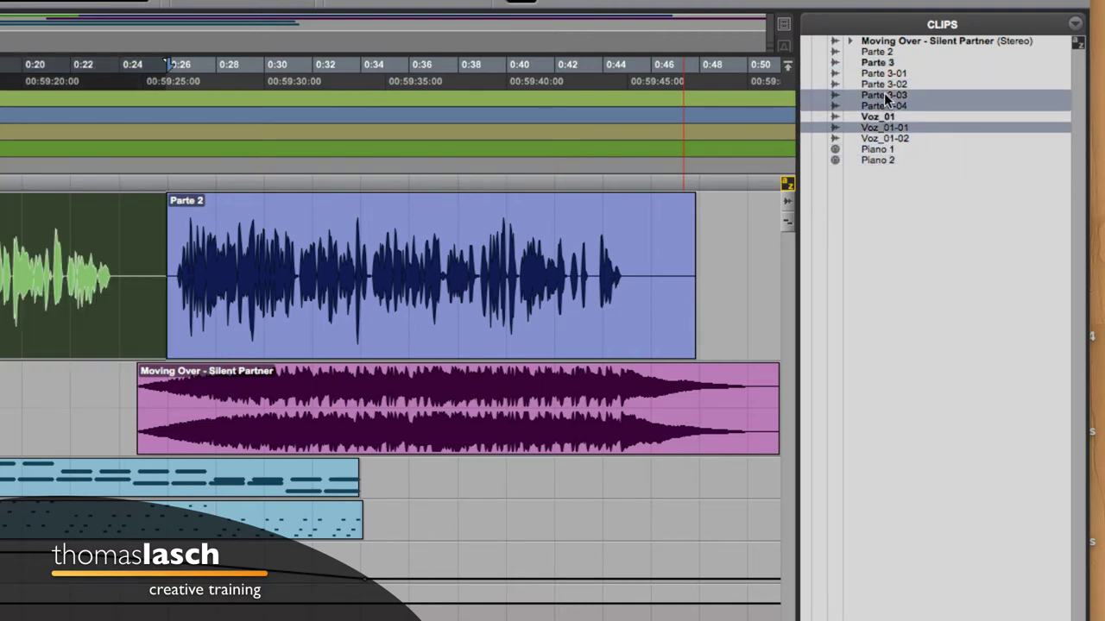
{"action": "left_click", "coordinate": [884, 75], "text": "shift"}
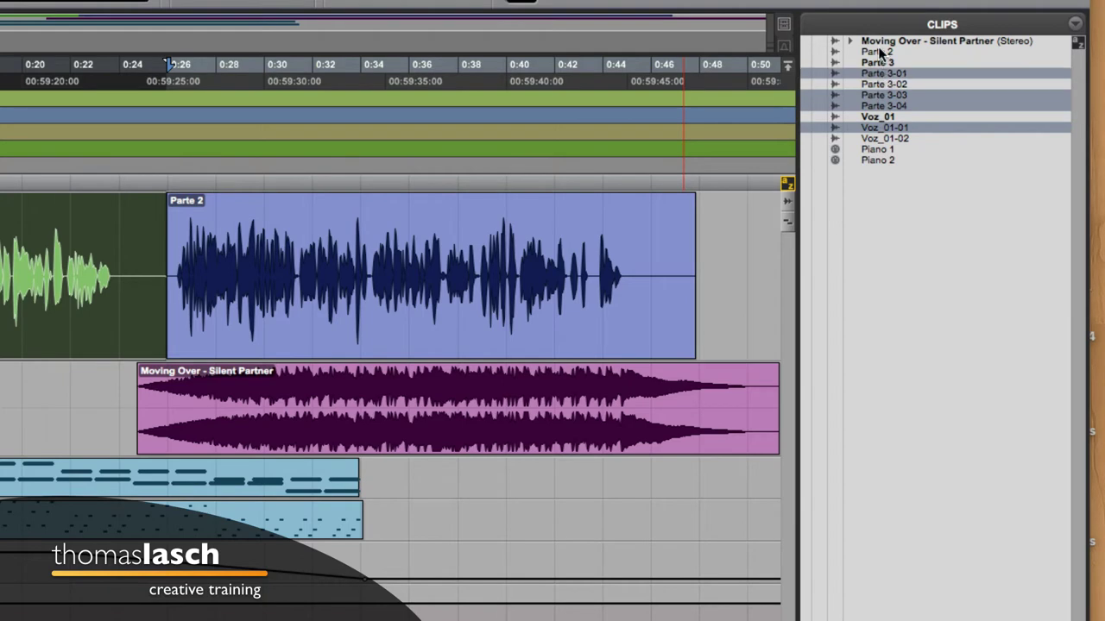
Select the continuous clip range from Parte 2 through Voz_01, and replace it with Moving Over - Silent Partner alone
{"action": "left_click", "coordinate": [879, 51]}
{"action": "left_click", "coordinate": [882, 117], "text": "shift"}
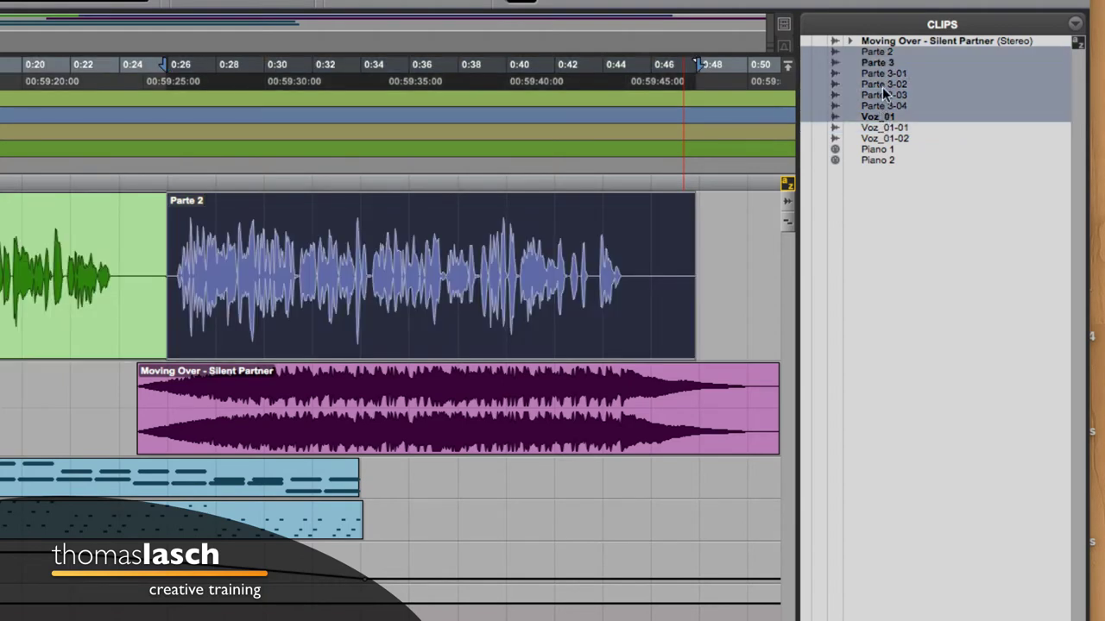
{"action": "left_click", "coordinate": [894, 41]}
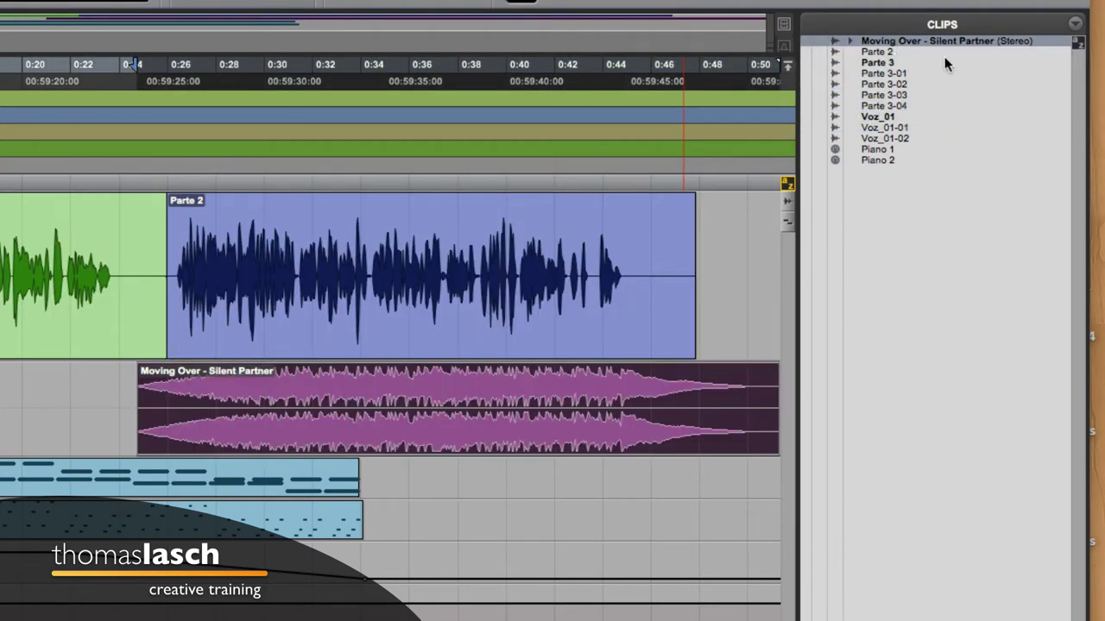
Clear the Parte 3 clip from the clip list with the Delete option and accept removing it from the session
{"action": "left_click", "coordinate": [880, 63]}
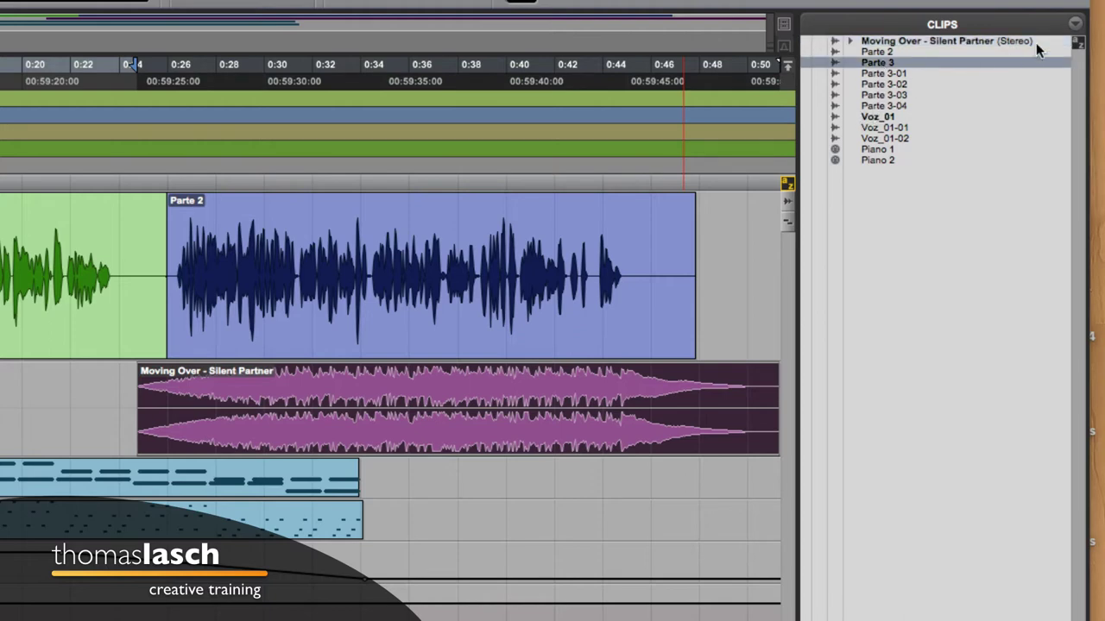
{"action": "left_click", "coordinate": [1074, 25]}
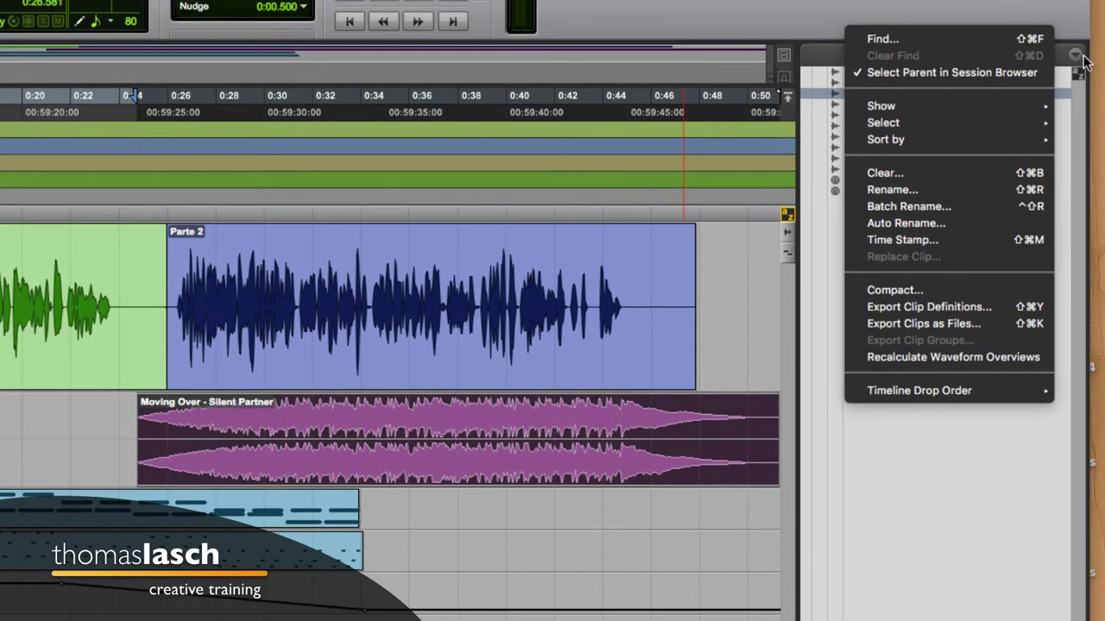
{"action": "left_click", "coordinate": [958, 174]}
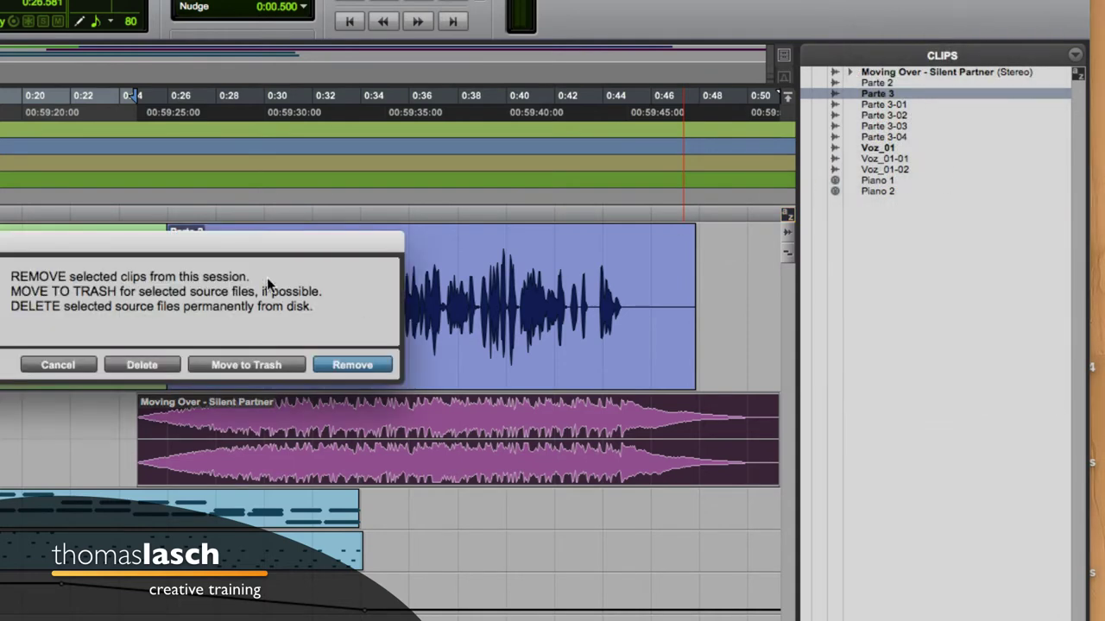
{"action": "left_click_drag", "start_coordinate": [238, 252], "coordinate": [574, 214]}
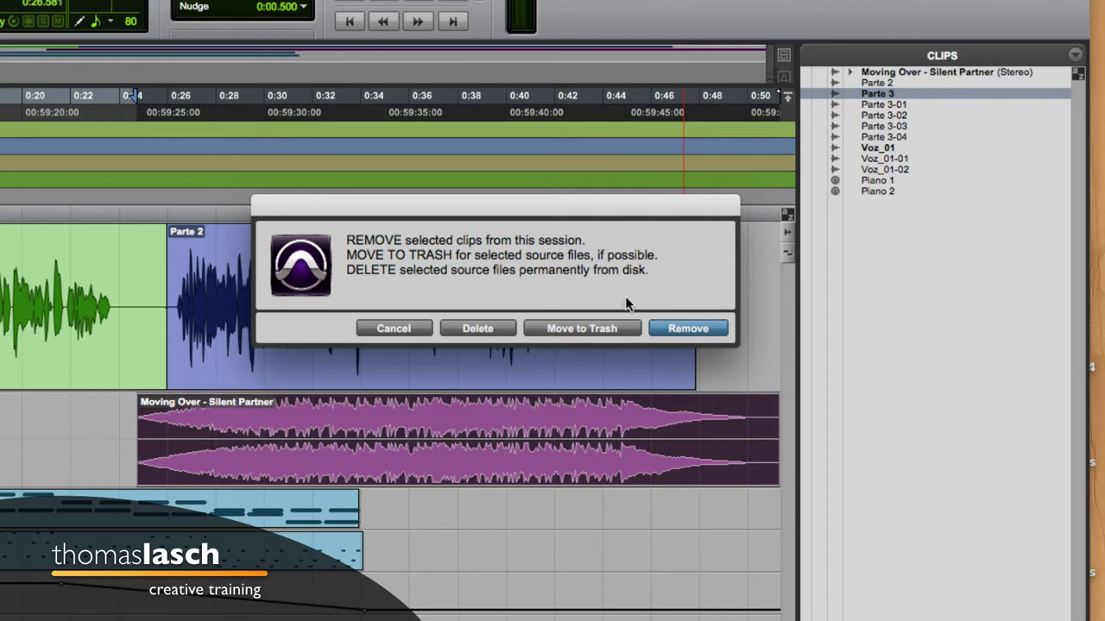
{"action": "left_click", "coordinate": [481, 330]}
{"action": "left_click_drag", "start_coordinate": [283, 234], "coordinate": [618, 175]}
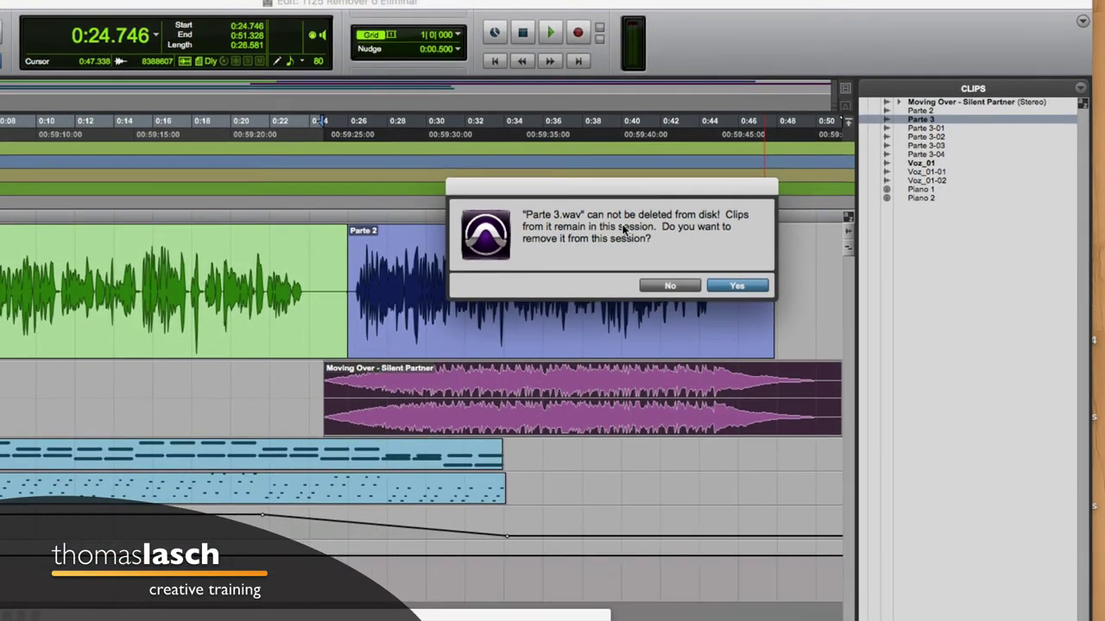
{"action": "left_click_drag", "start_coordinate": [625, 193], "coordinate": [493, 186]}
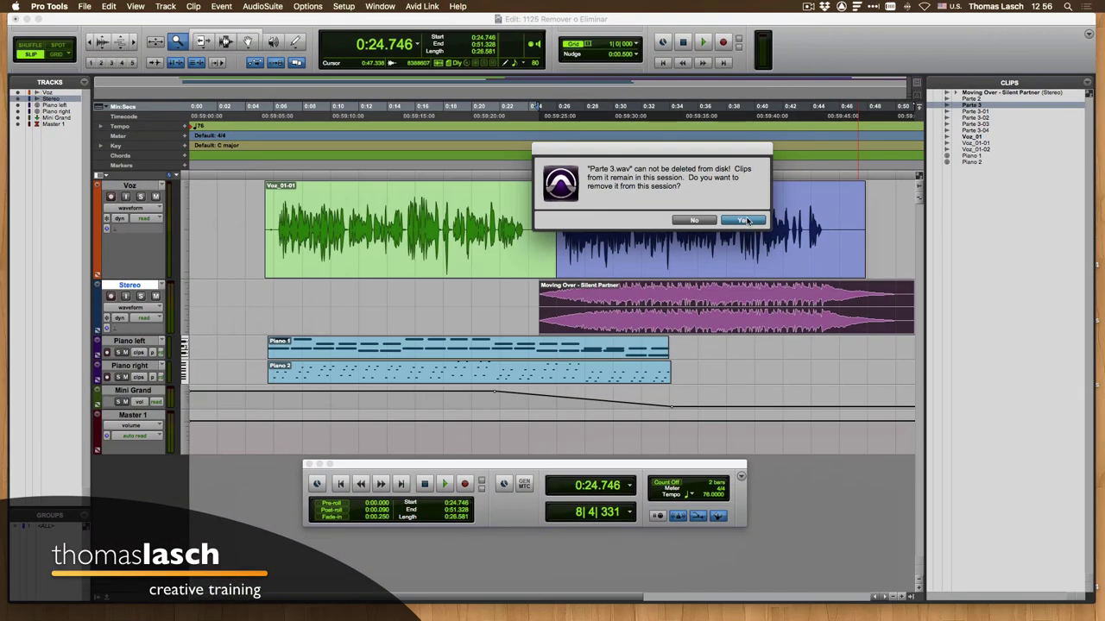
{"action": "left_click", "coordinate": [744, 221]}
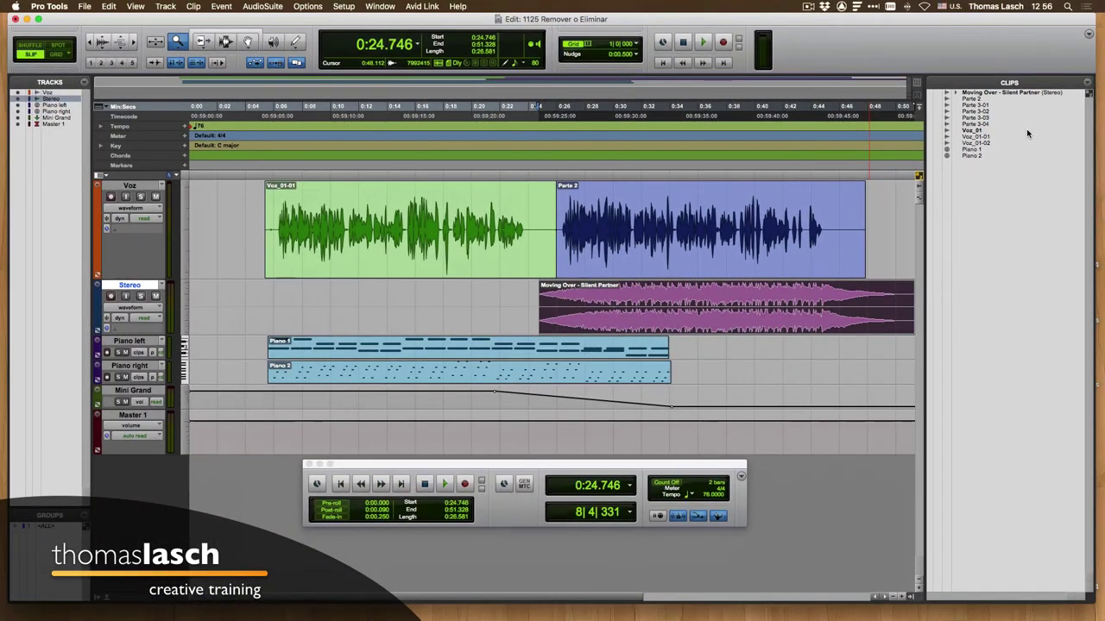
Delete the Moving Over - Silent Partner clip from the Stereo track using the Grabber tool
{"action": "key", "text": "r"}
{"action": "key", "text": "r"}
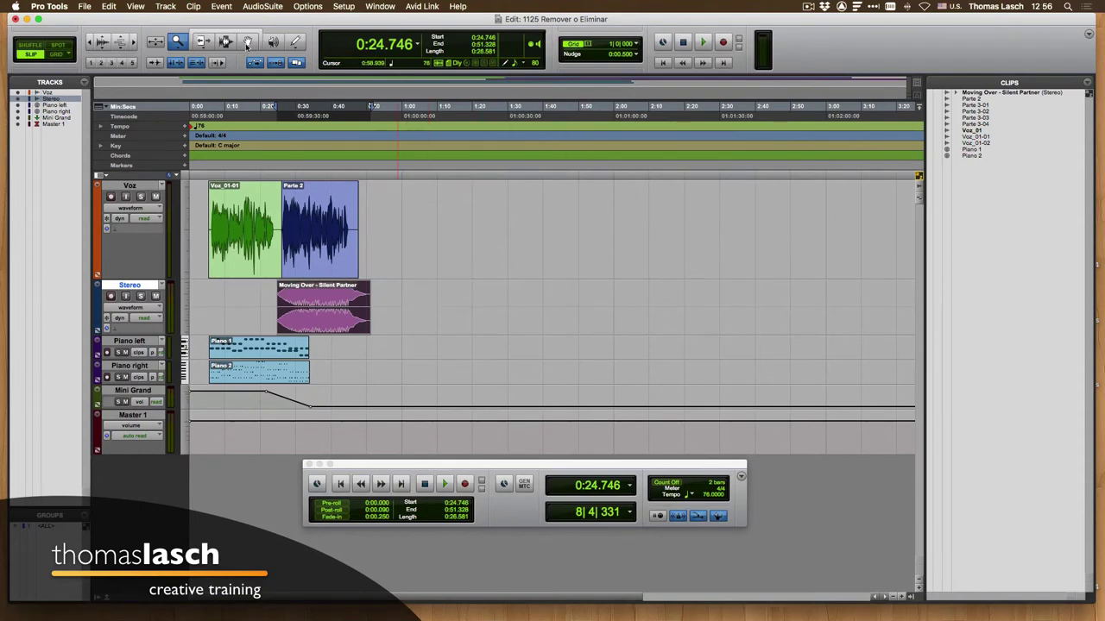
{"action": "left_click", "coordinate": [249, 44]}
{"action": "left_click", "coordinate": [388, 295]}
{"action": "left_click", "coordinate": [340, 312]}
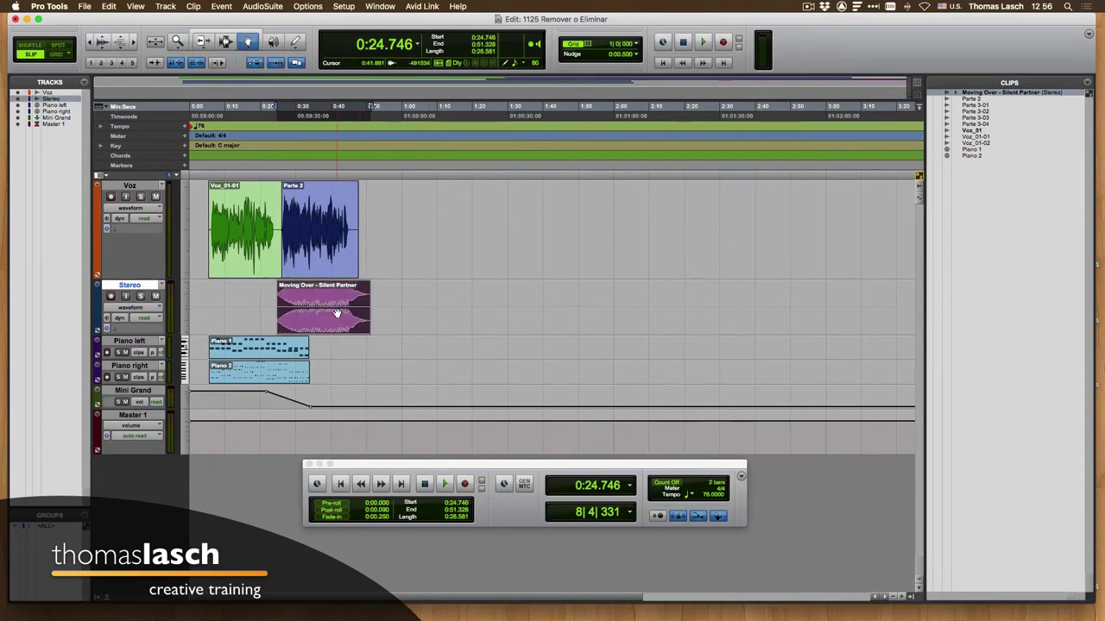
{"action": "key", "text": "Delete"}
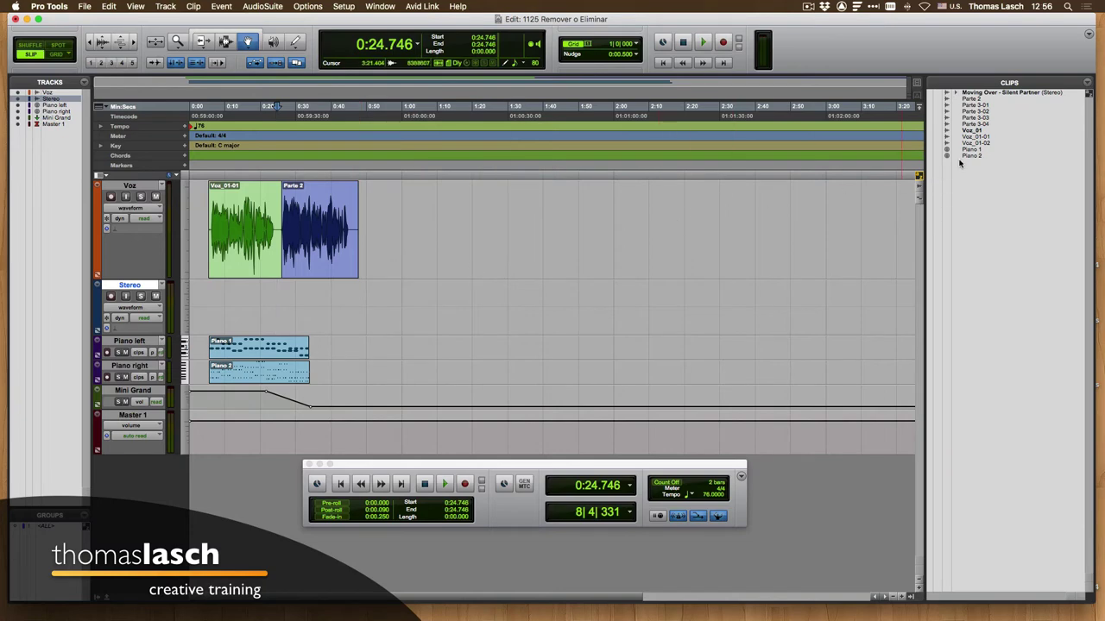
Clear the clips Parte 3-01 through Parte 3-04 from the clip list by removing them from the session
{"action": "left_click", "coordinate": [980, 104]}
{"action": "left_click", "coordinate": [980, 124], "text": "shift"}
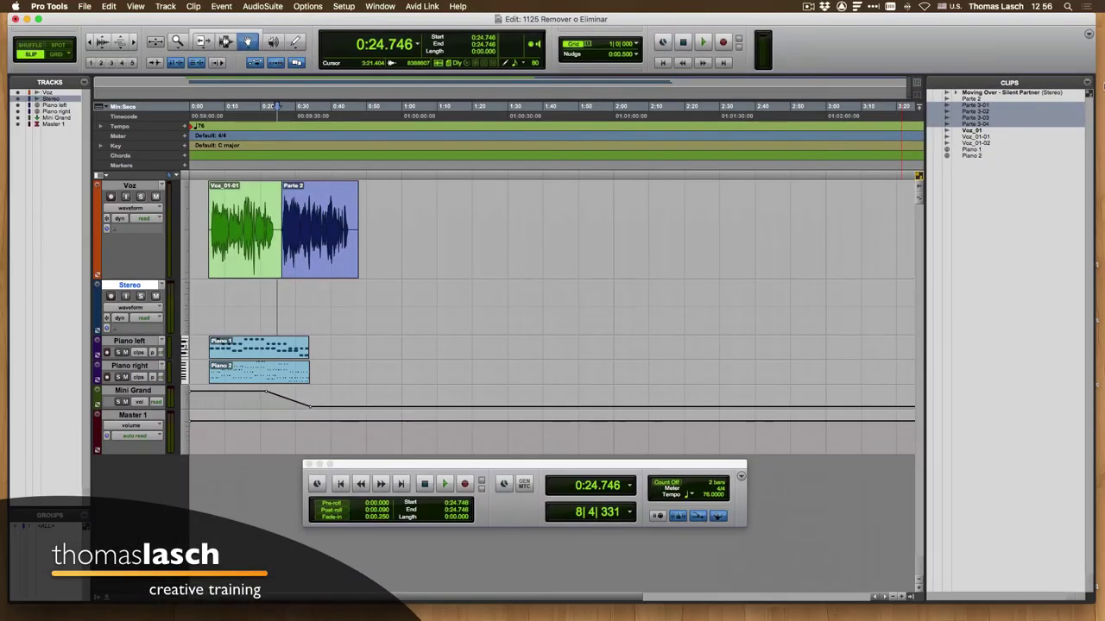
{"action": "left_click", "coordinate": [1089, 82]}
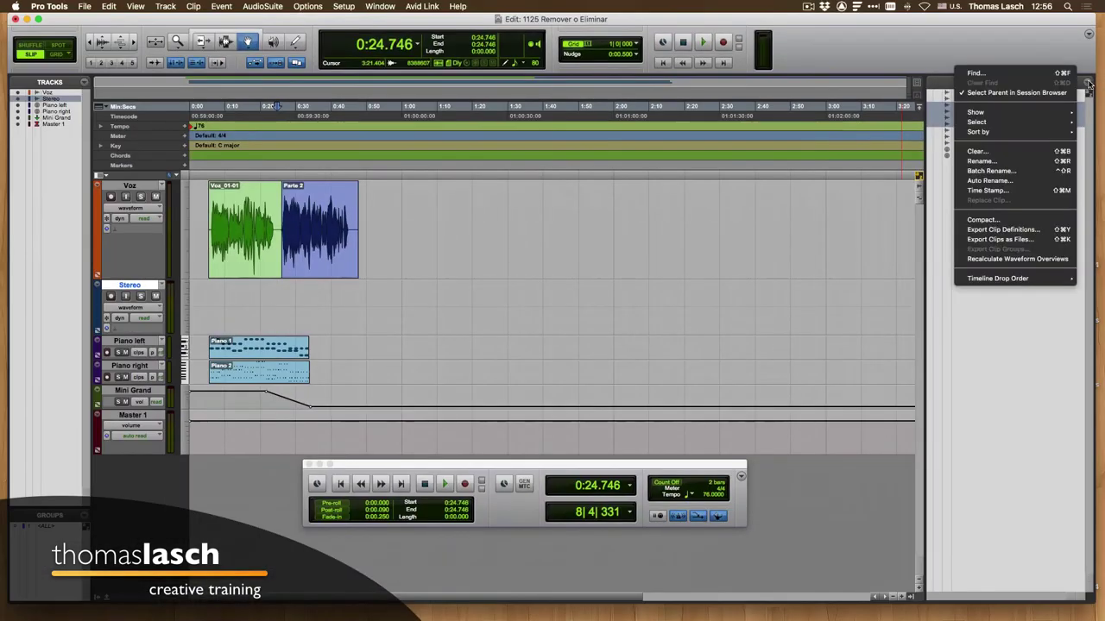
{"action": "left_click", "coordinate": [1026, 153]}
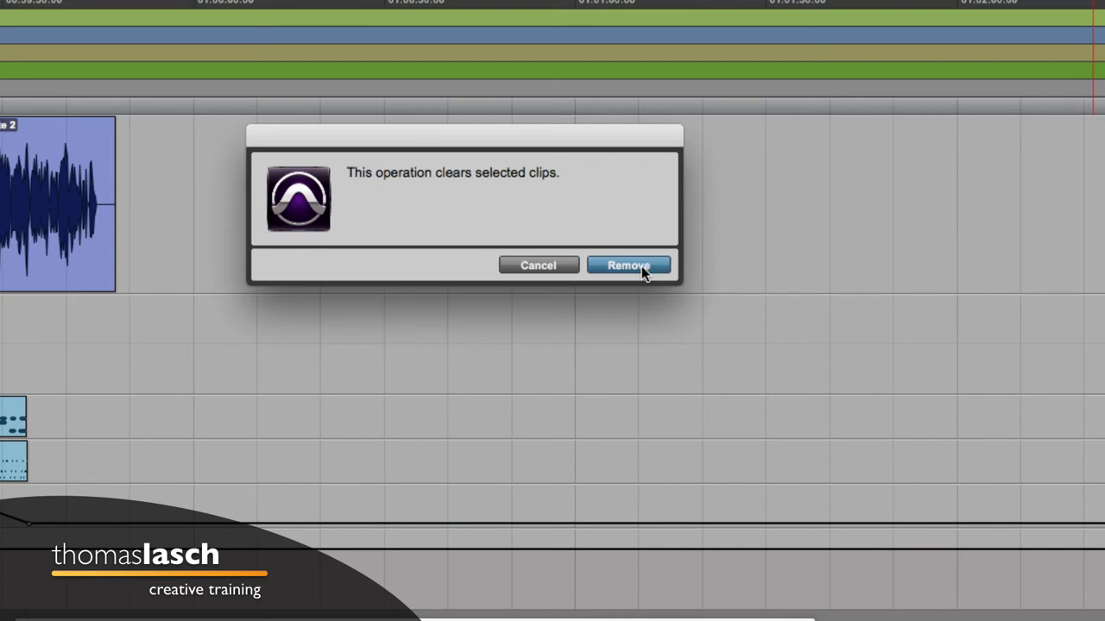
{"action": "left_click", "coordinate": [641, 266]}
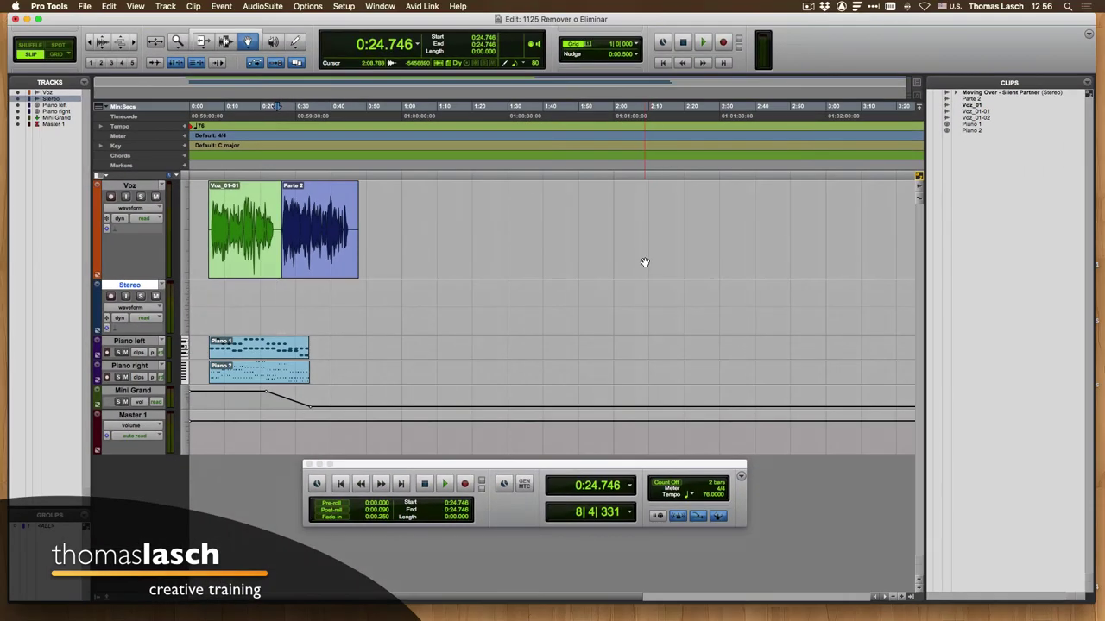
Clear the Moving Over - Silent Partner stereo clip from the clip list and permanently delete its source files from disk
{"action": "left_click", "coordinate": [1010, 92]}
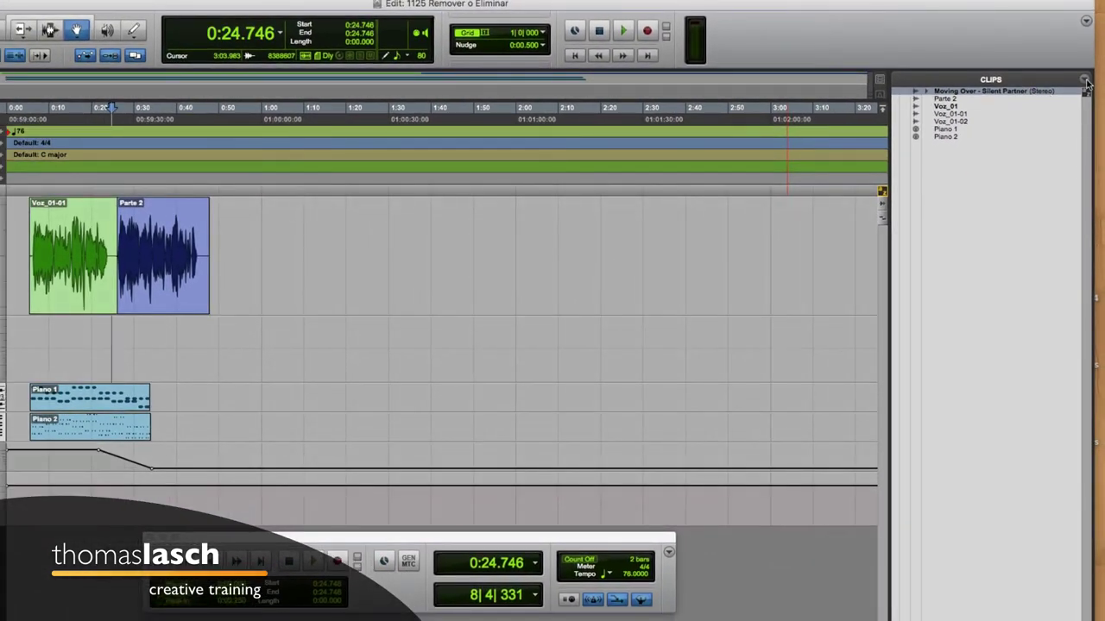
{"action": "left_click", "coordinate": [1085, 81]}
{"action": "left_click", "coordinate": [994, 157]}
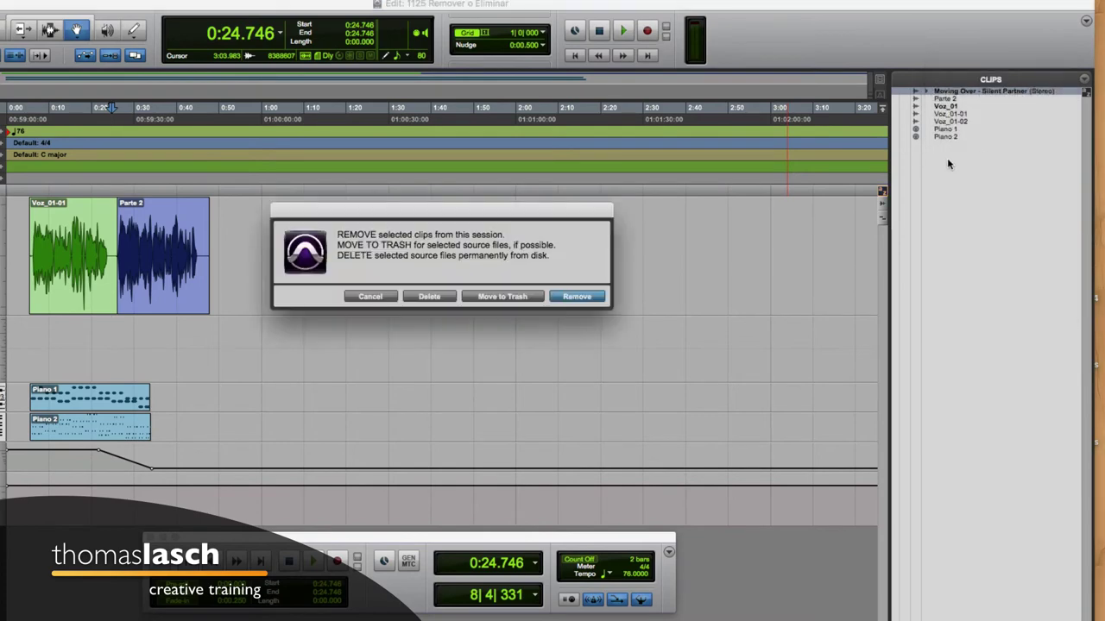
{"action": "left_click", "coordinate": [433, 301]}
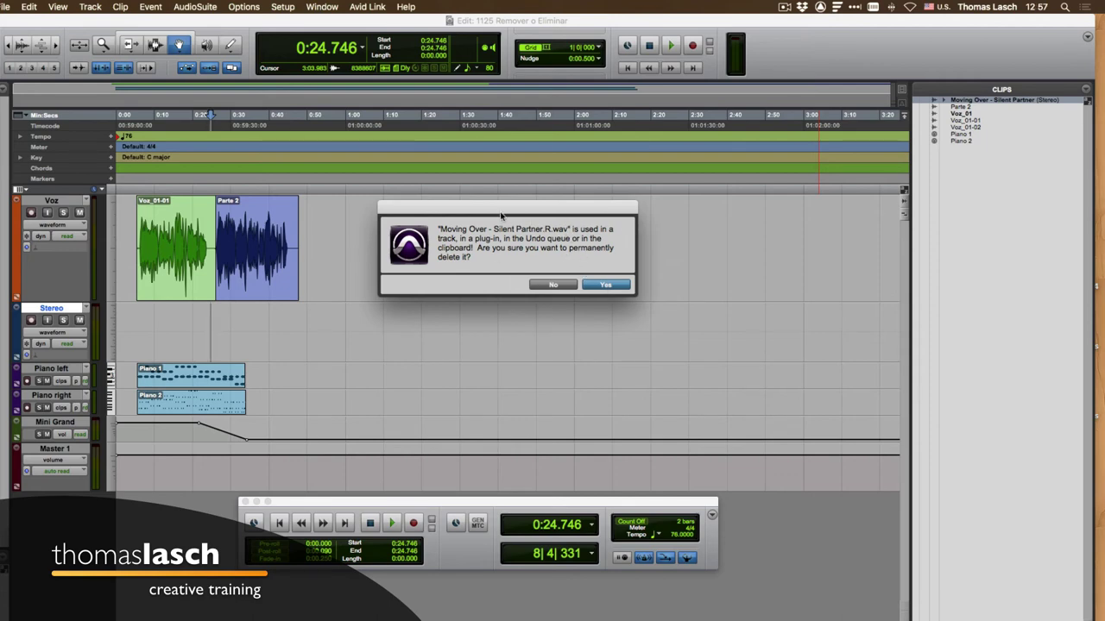
{"action": "left_click", "coordinate": [614, 287]}
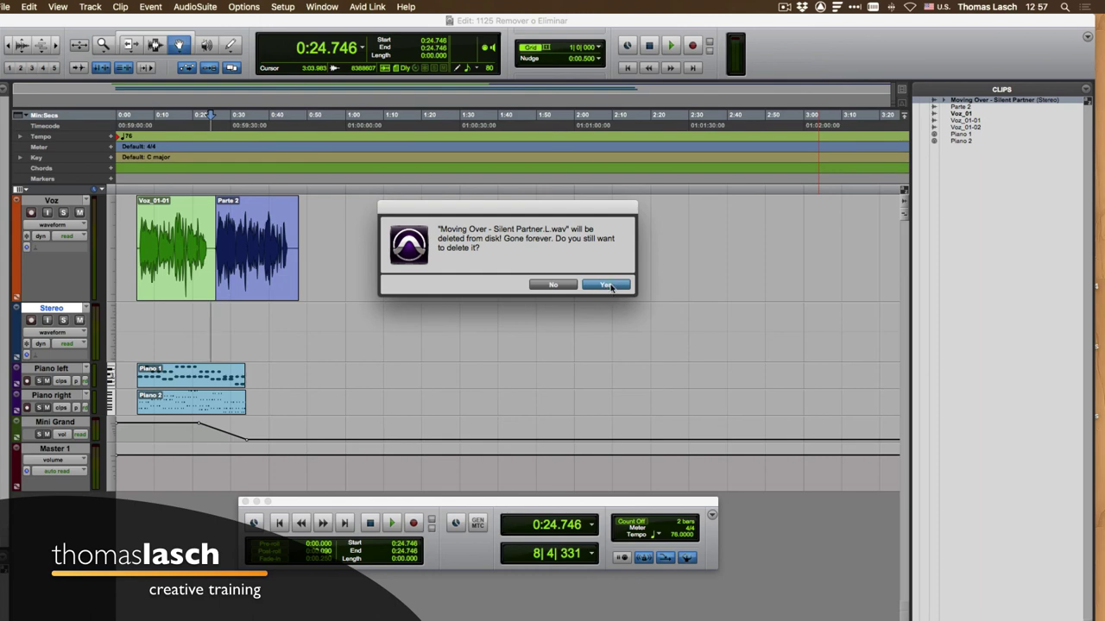
{"action": "left_click", "coordinate": [609, 288]}
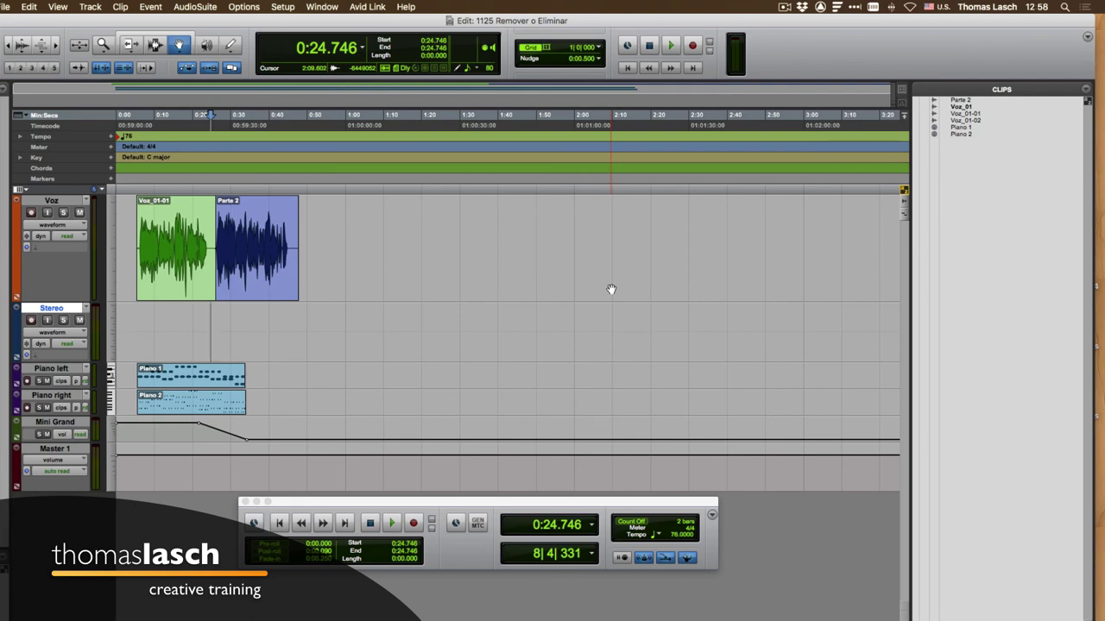
{"action": "key", "text": "super+bracketright"}
{"action": "key", "text": "super+bracketright"}
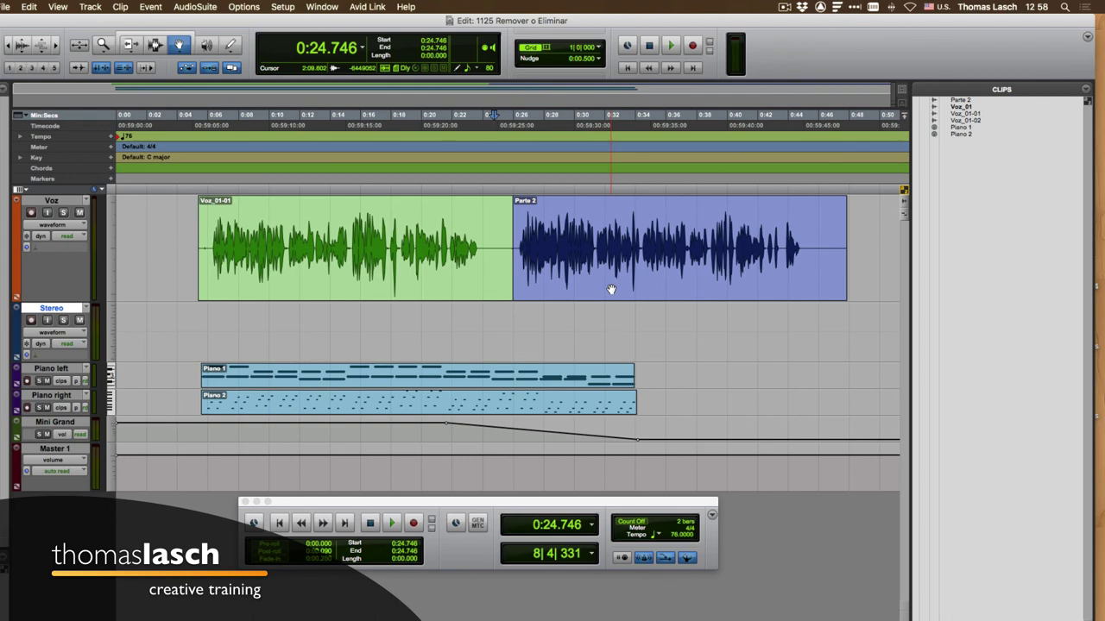